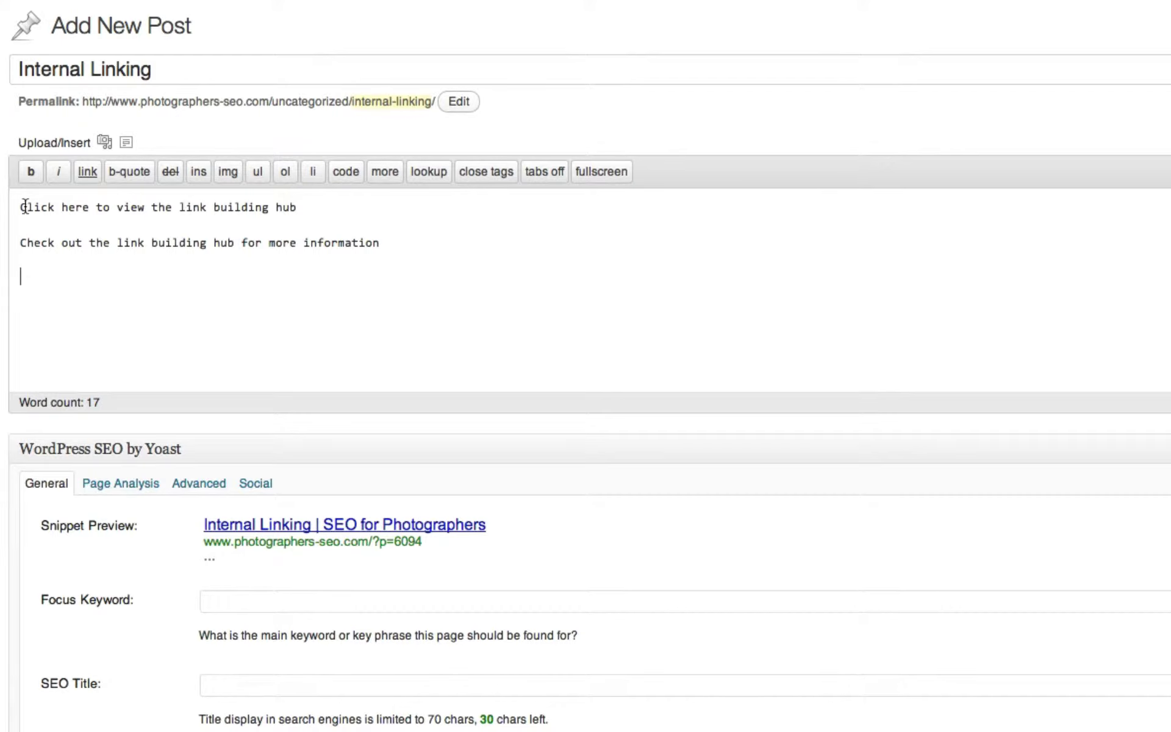
- Select the text of the first sample line, then deselect it
left_click_drag(27, 208, 493, 225)
left_click(493, 224)
- Link 'Click here' to the Link Building Hub page, found by searching 'link building hub'
left_click_drag(90, 207, 20, 207)
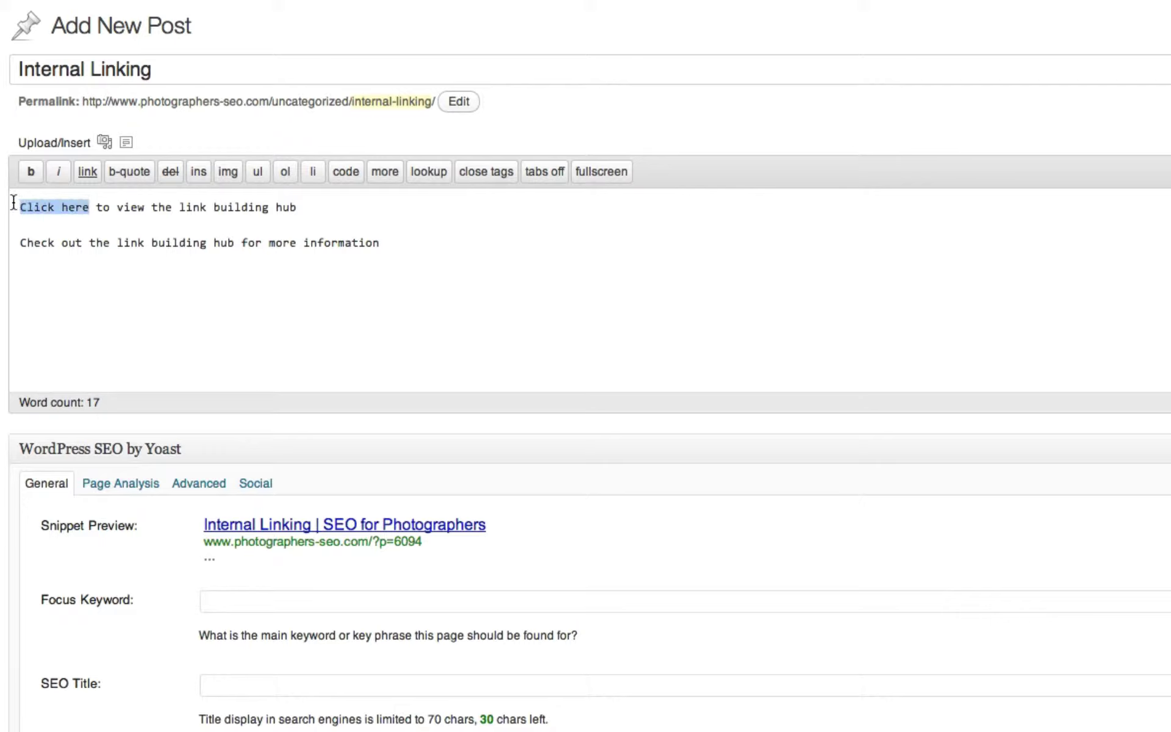
left_click(75, 177)
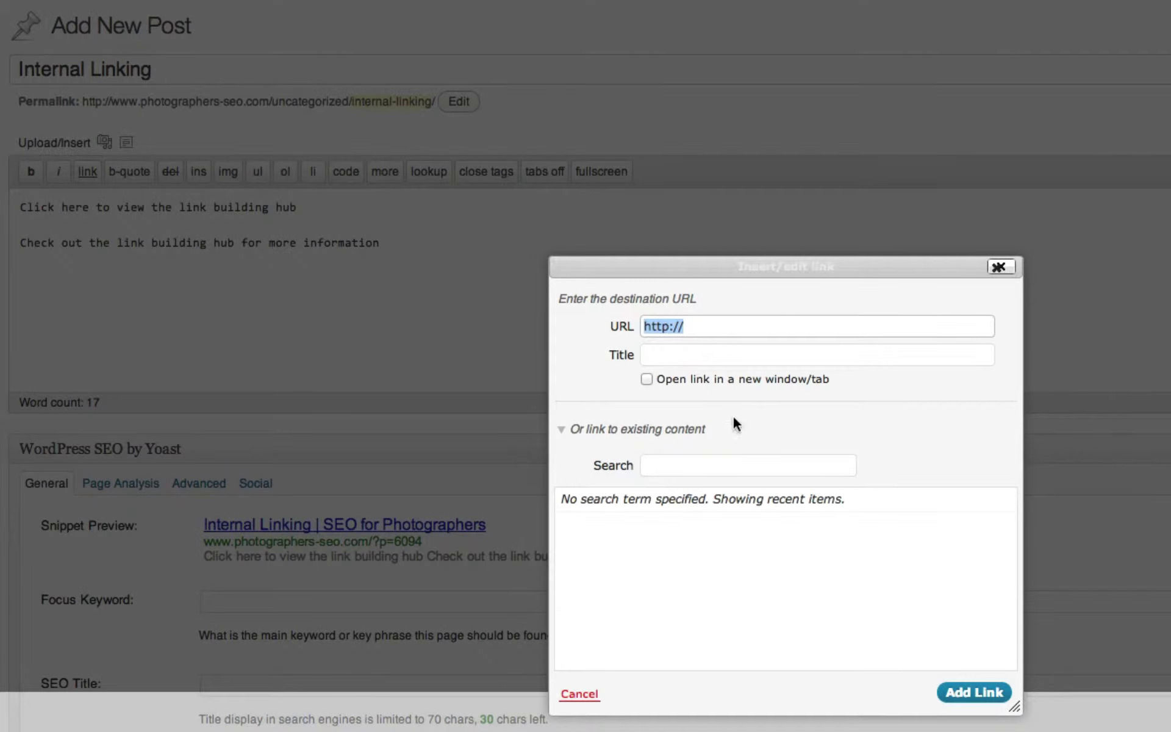
left_click(726, 460)
type("link building hub")
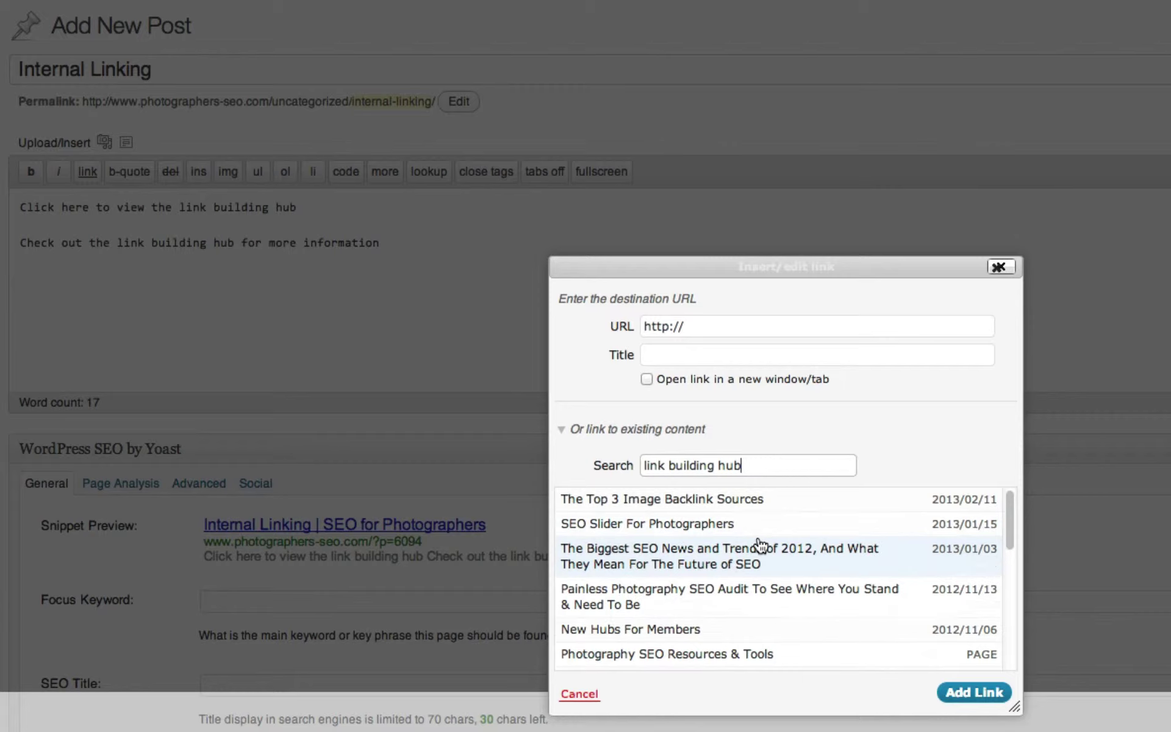
scroll(739, 648, "down", 5)
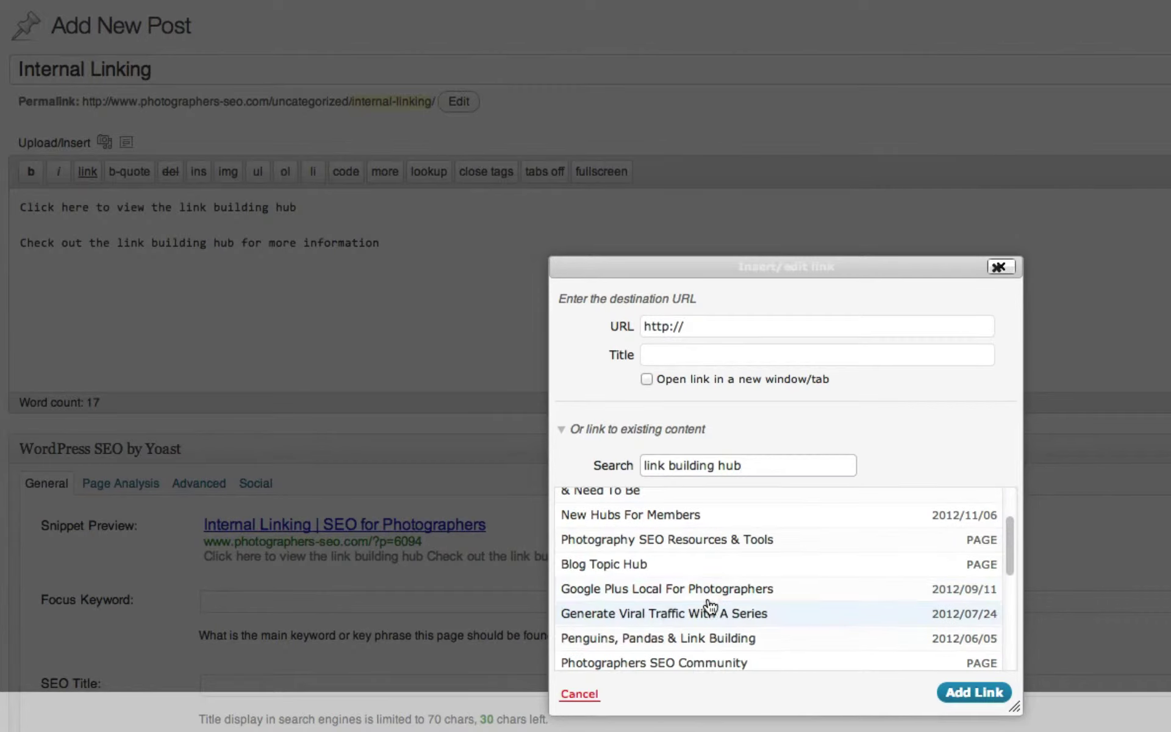
left_click(670, 638)
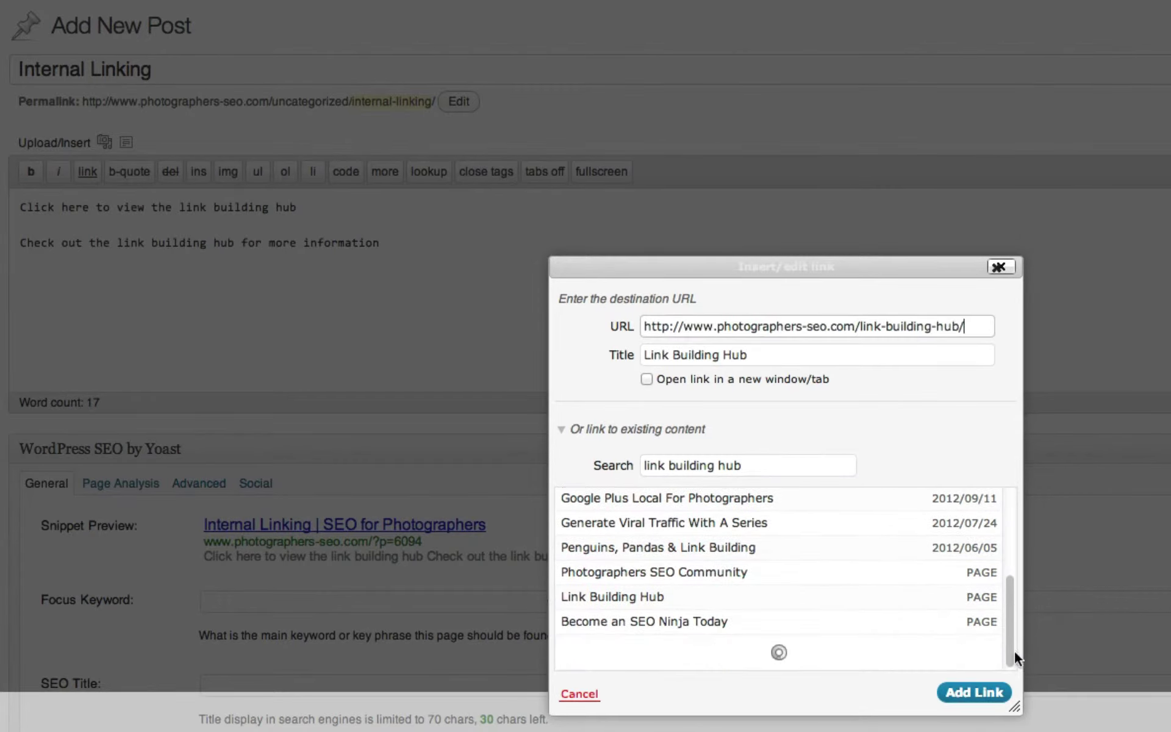
left_click(975, 693)
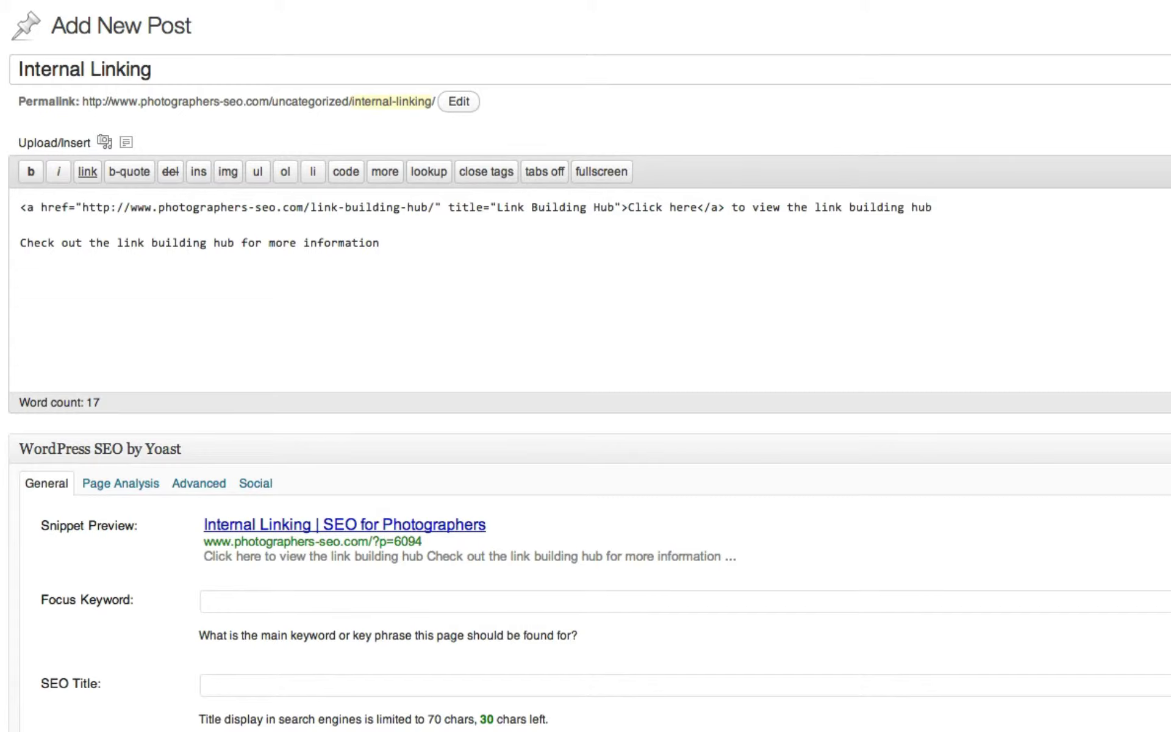
- In the Visual view, link 'link building hub' in the second sentence to the Link Building Hub page
left_click_drag(75, 235, 18, 234)
key("Down")
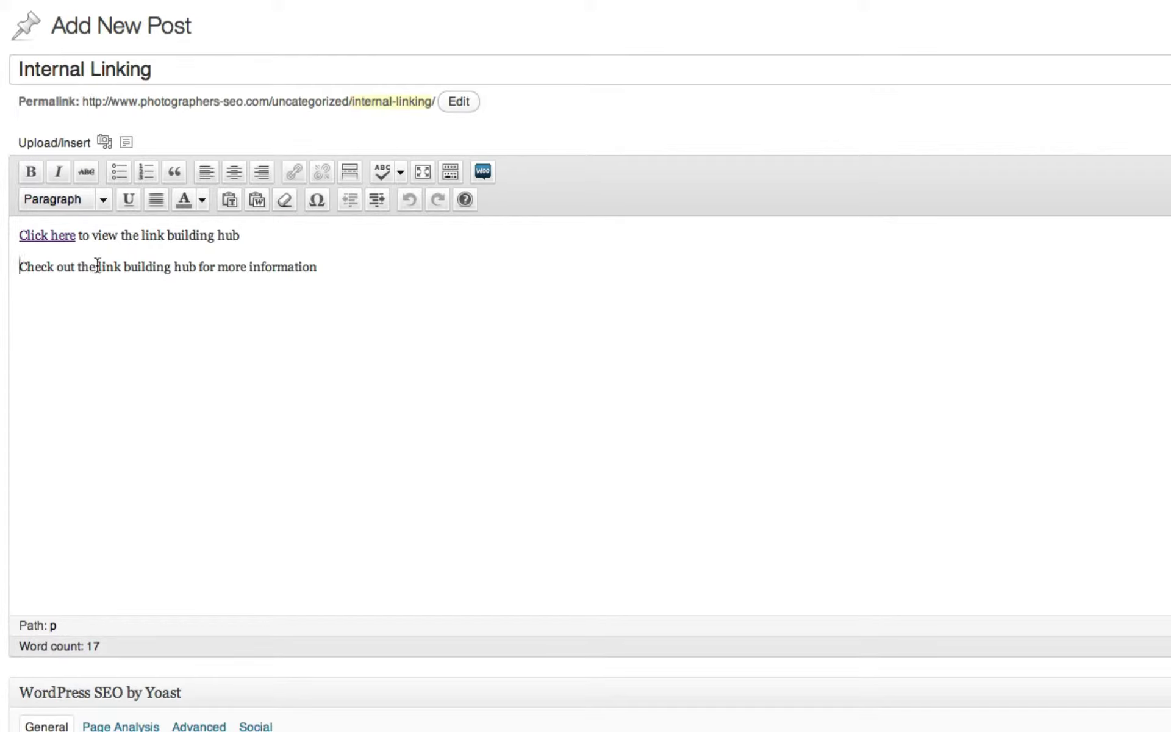
left_click_drag(97, 267, 196, 269)
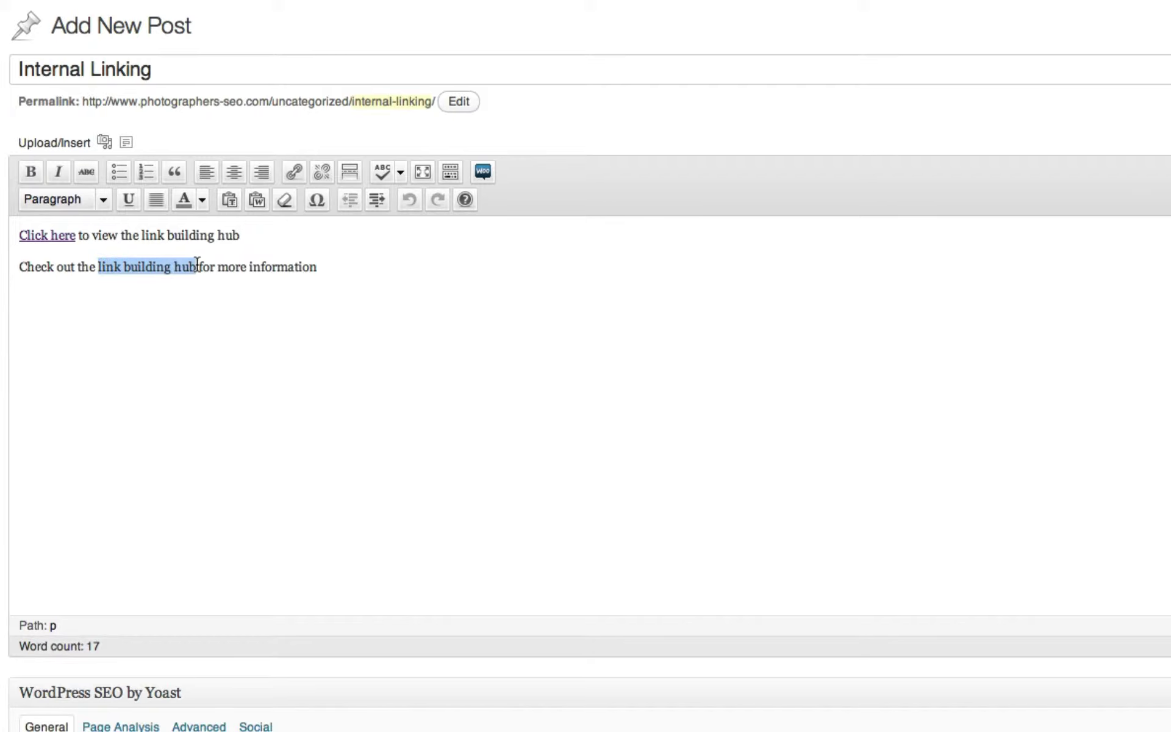
left_click(292, 172)
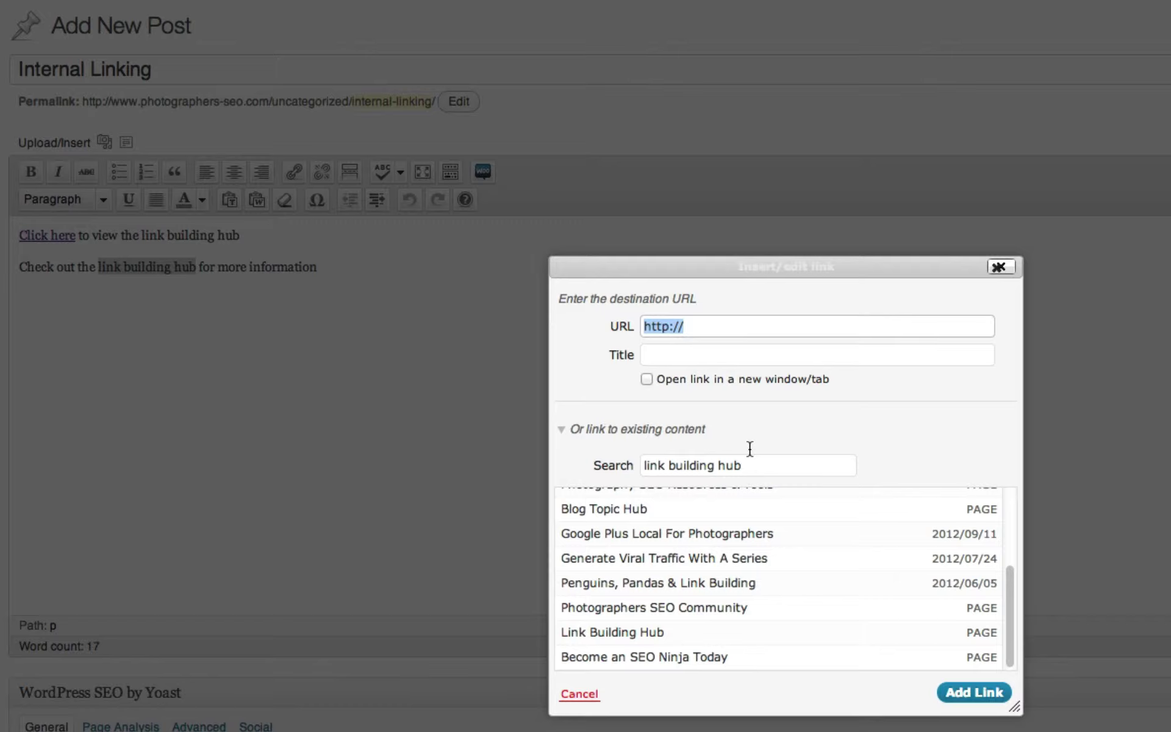
left_click(653, 632)
left_click(964, 692)
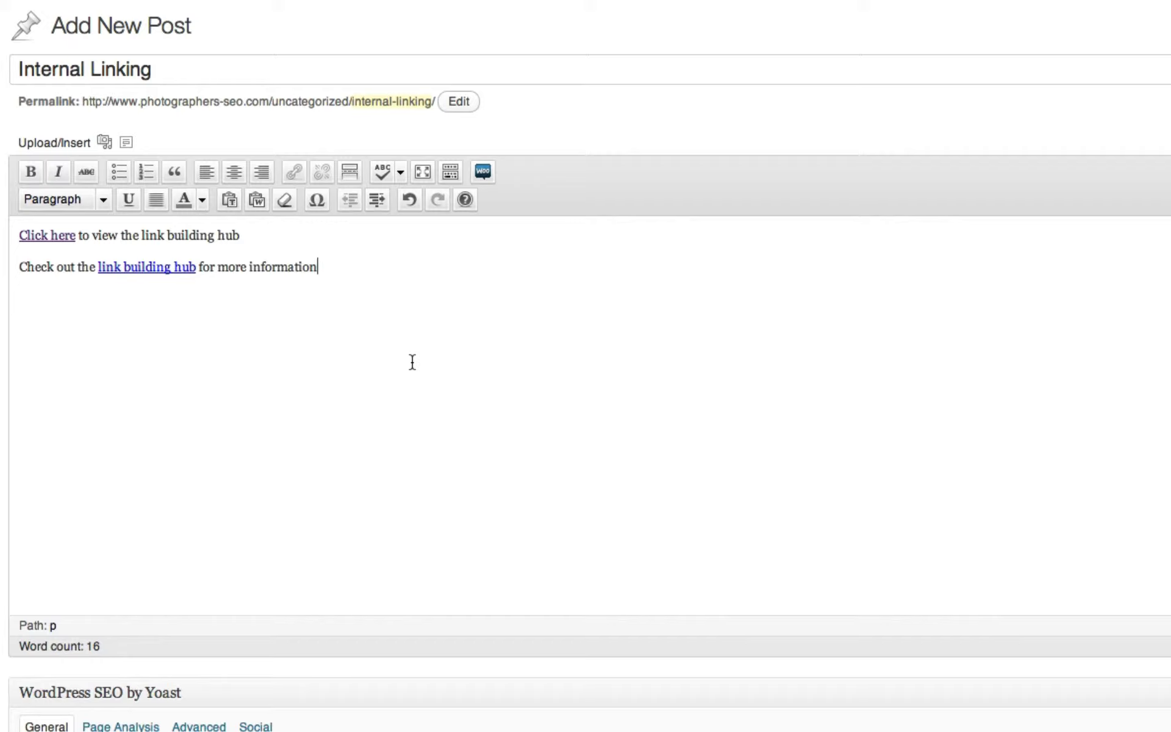
- Add a new paragraph mentioning Phoenix Baby Photographer, ending with the phone number
key("Return")
key("Return")
key("Return")
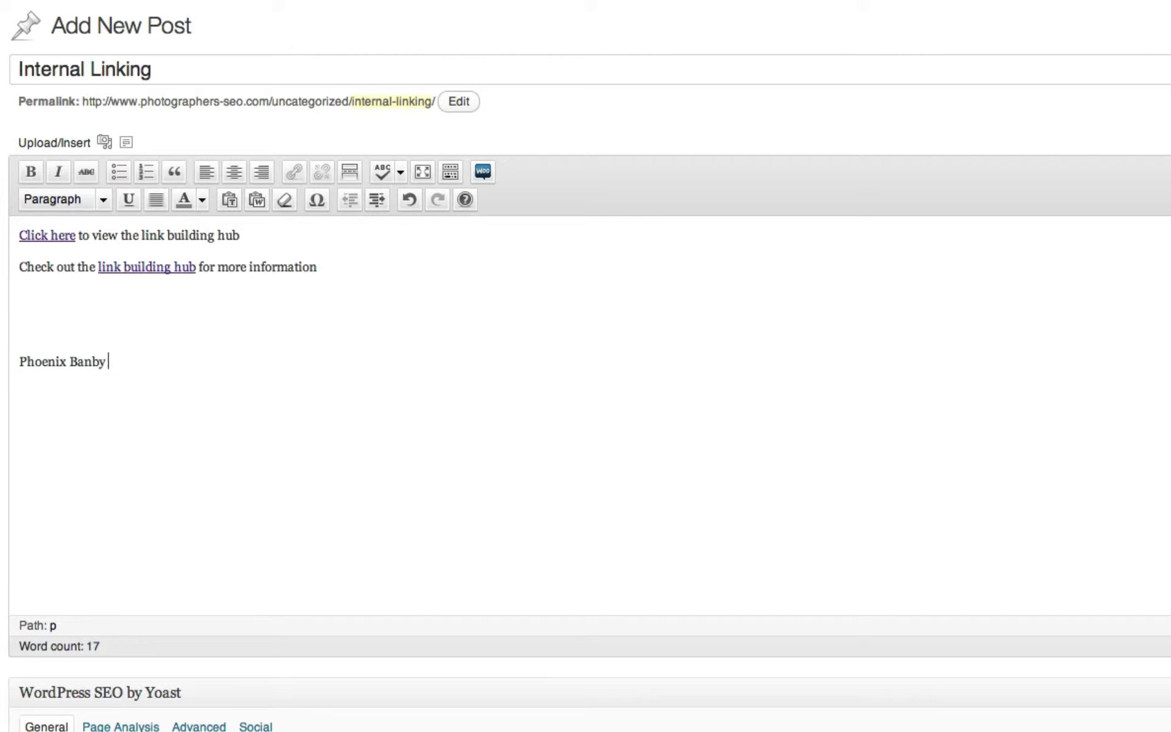
key("BackSpace")
key("BackSpace")
key("BackSpace")
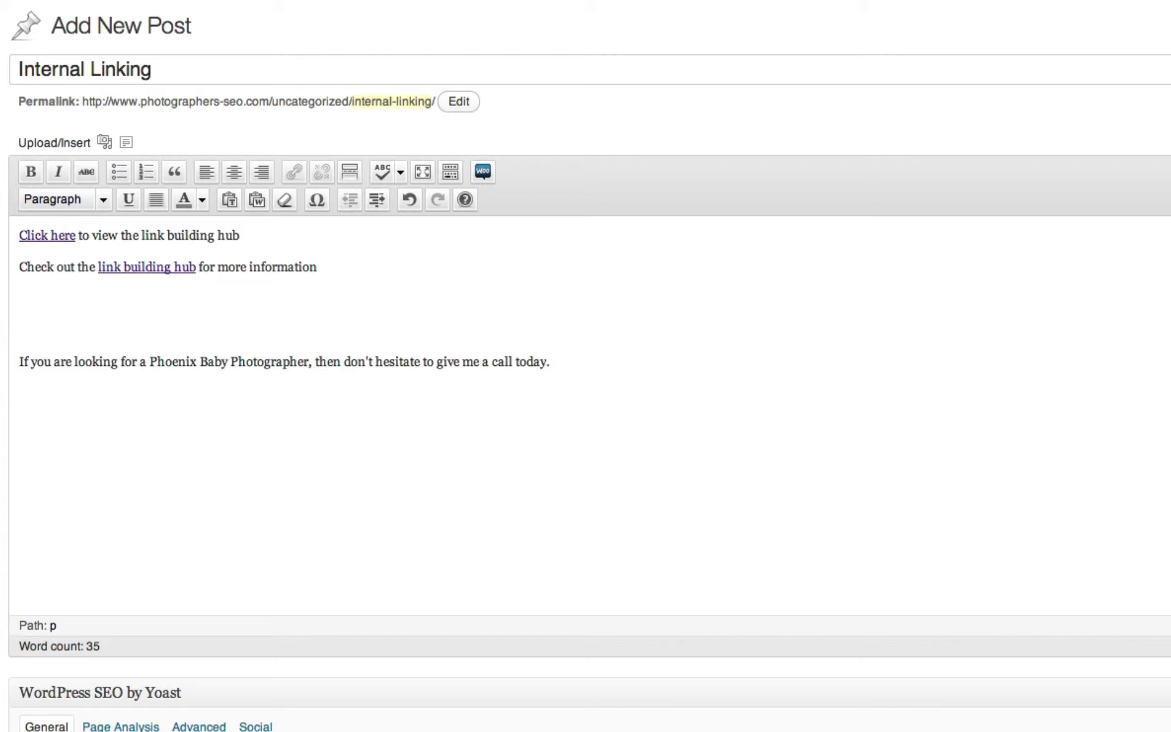
- Set the phone number at the end of the call-to-action in bold with Ctrl+B
left_click(552, 361)
left_click_drag(553, 362, 675, 360)
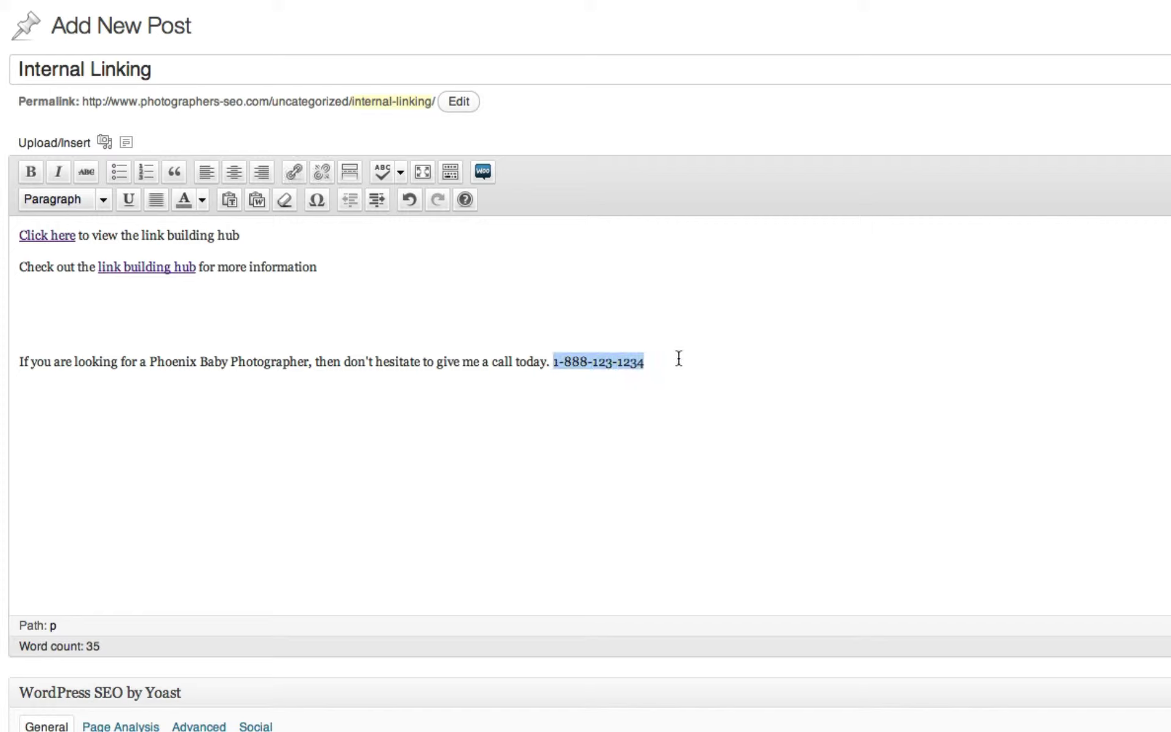
key("ctrl+b")
left_click(677, 375)
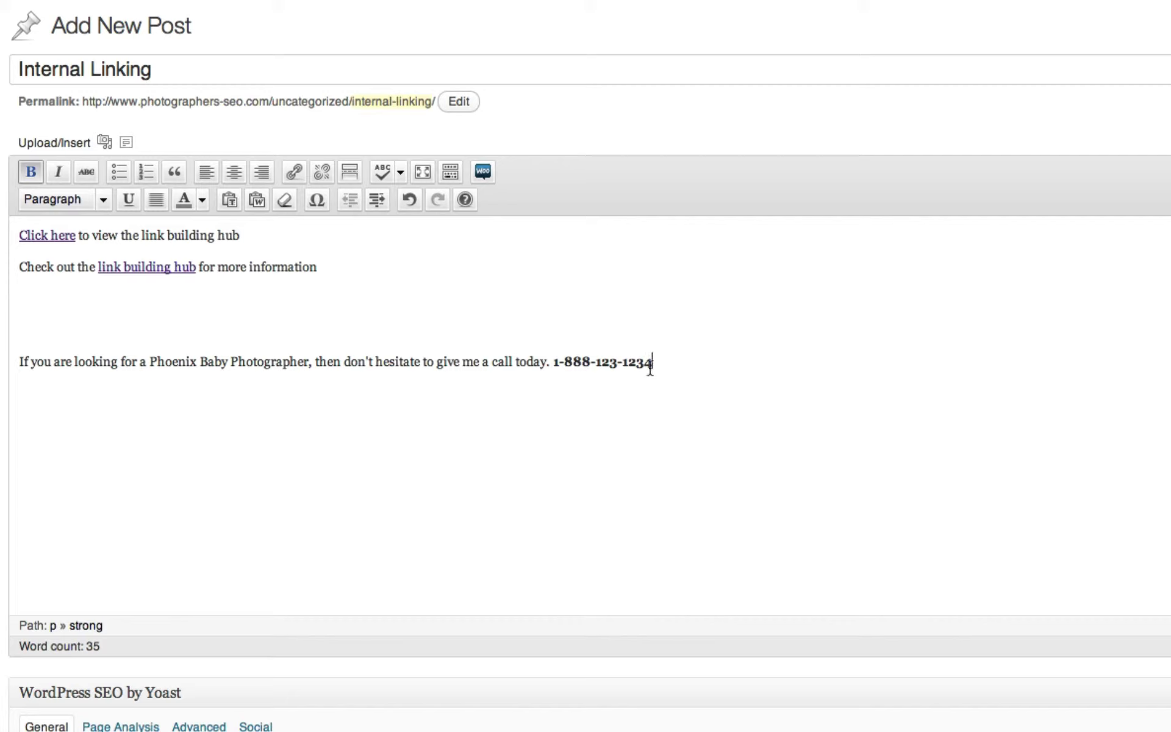
left_click(149, 361)
key("shift+Home")
left_click(309, 362, "shift")
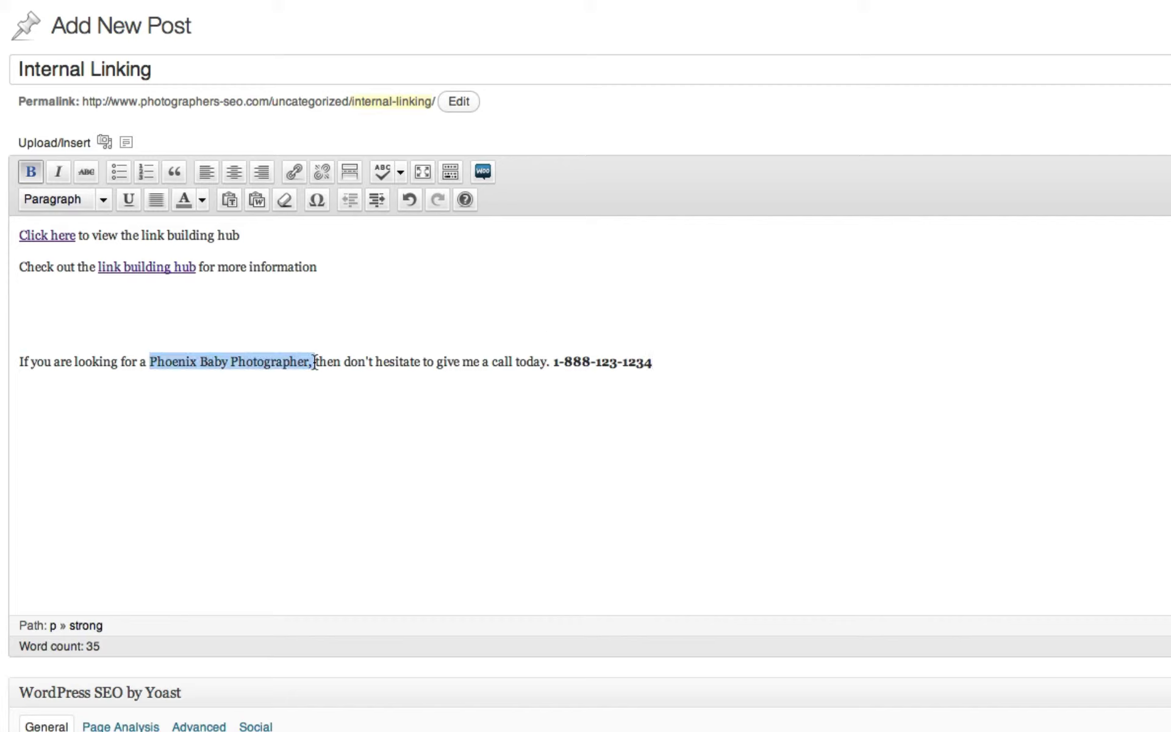
left_click(299, 170)
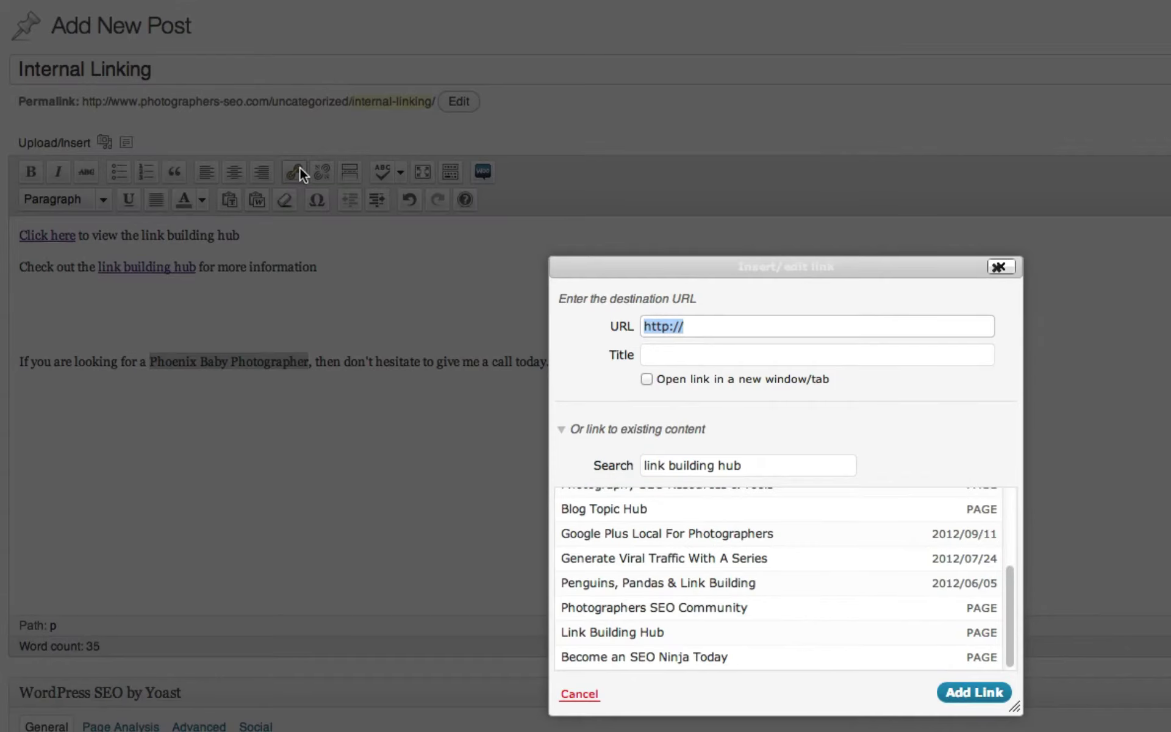
key("Right")
type("www.")
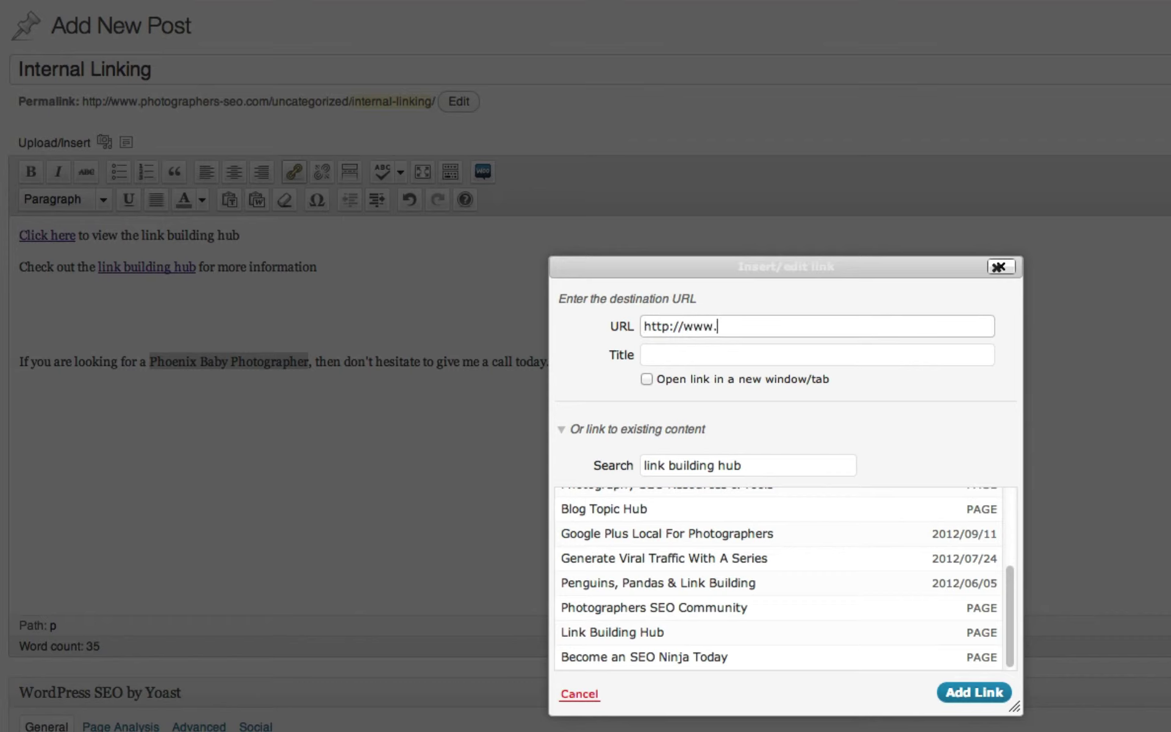
type("phoenixbabyphotographer.com")
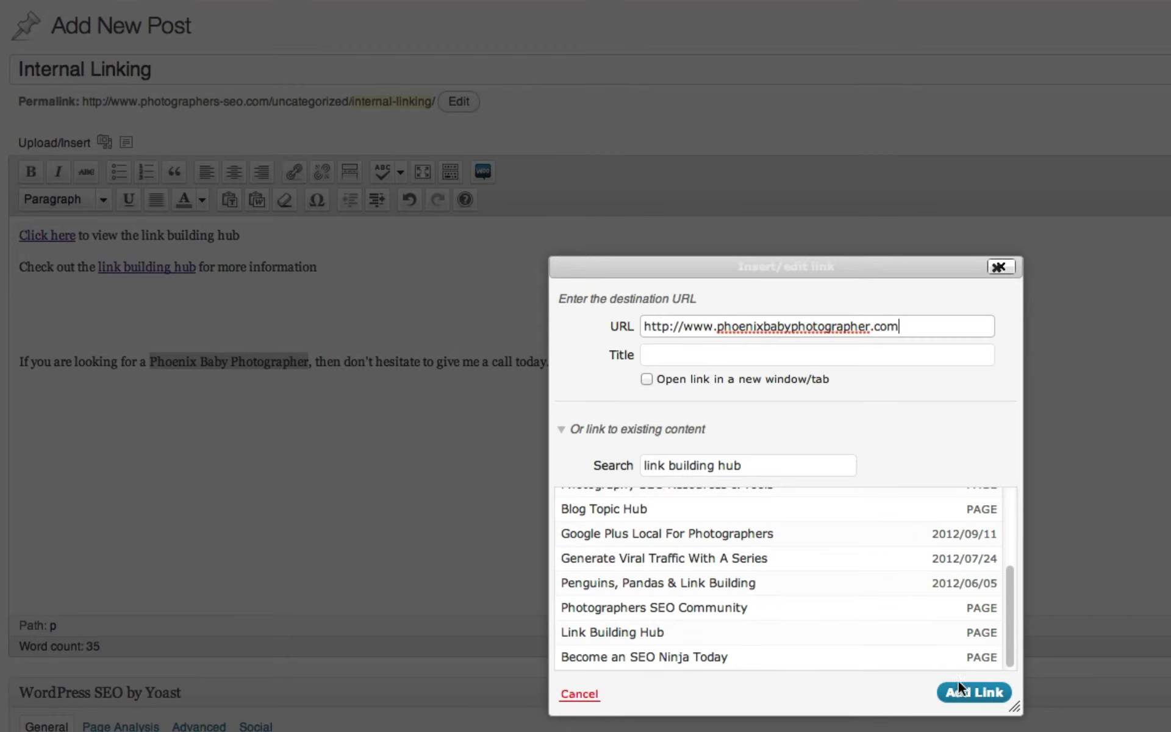
left_click(961, 691)
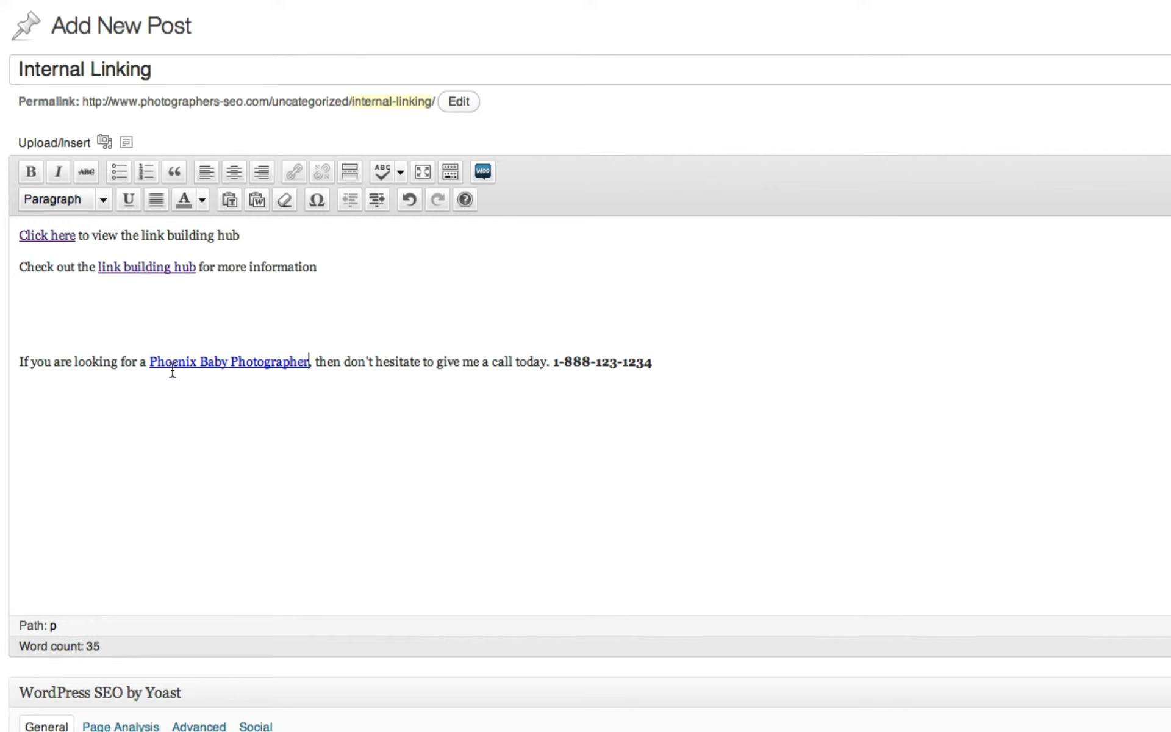
left_click_drag(150, 363, 308, 366)
left_click(294, 172)
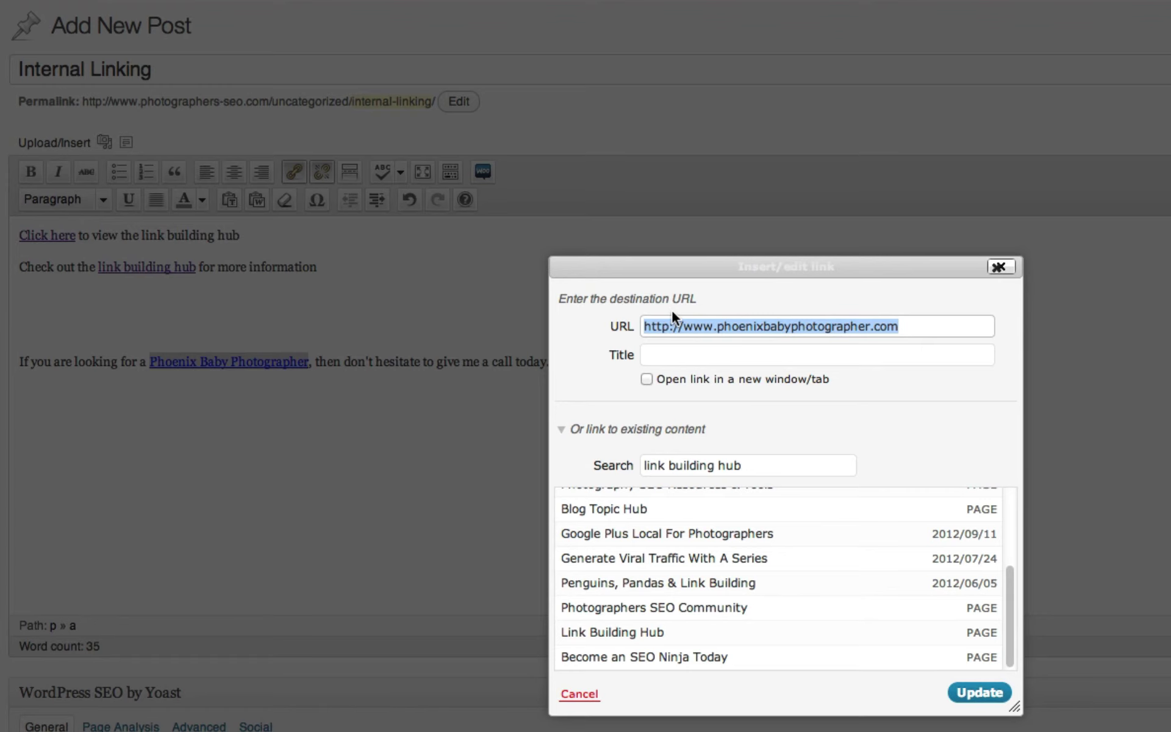
type("http://www.")
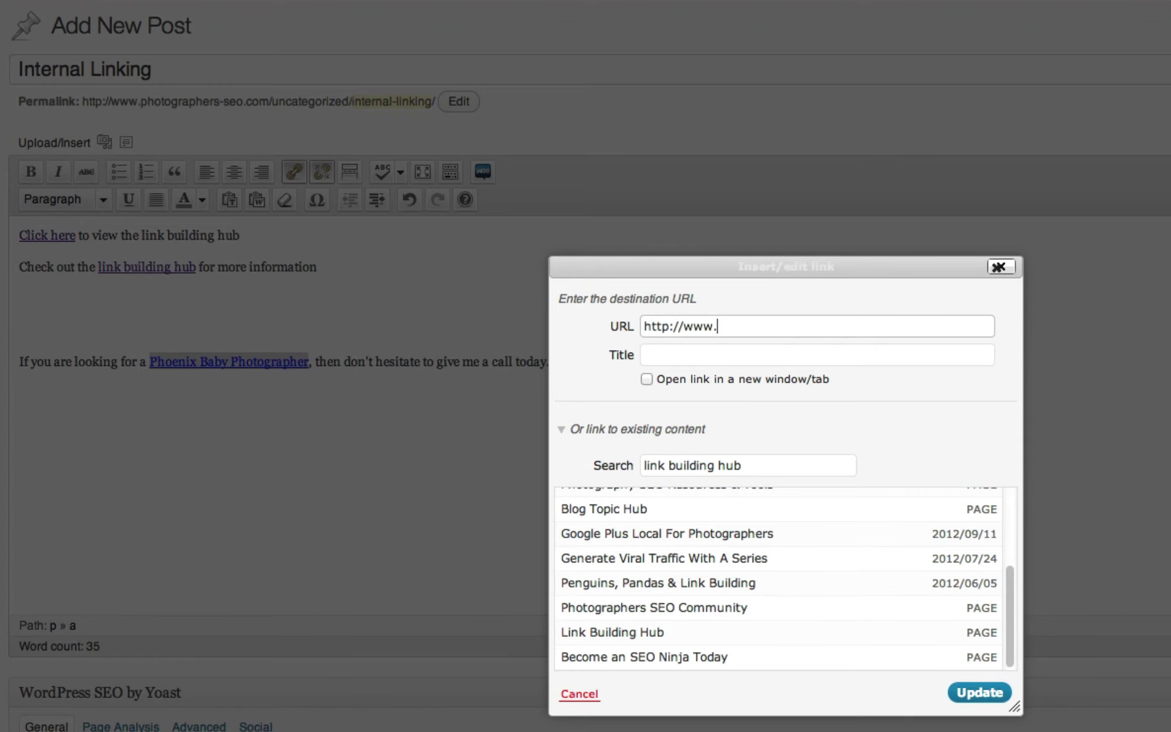
type("yourdomain.com/")
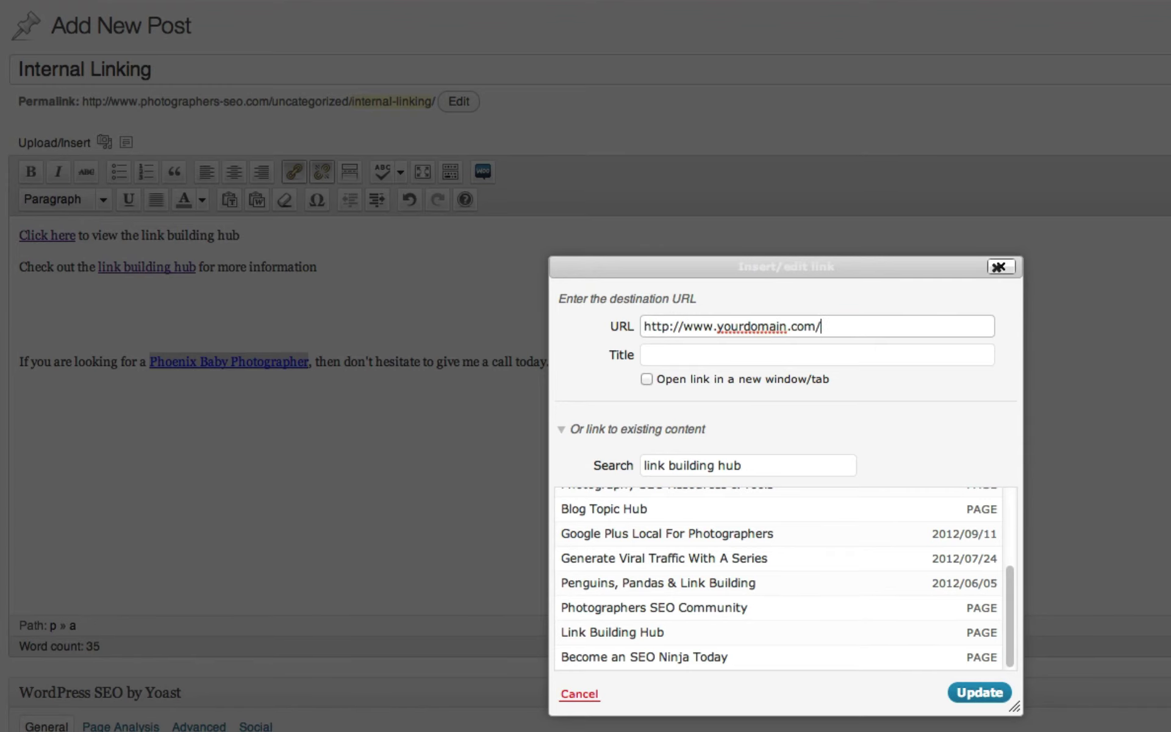
type("phoenix-baby-photographer")
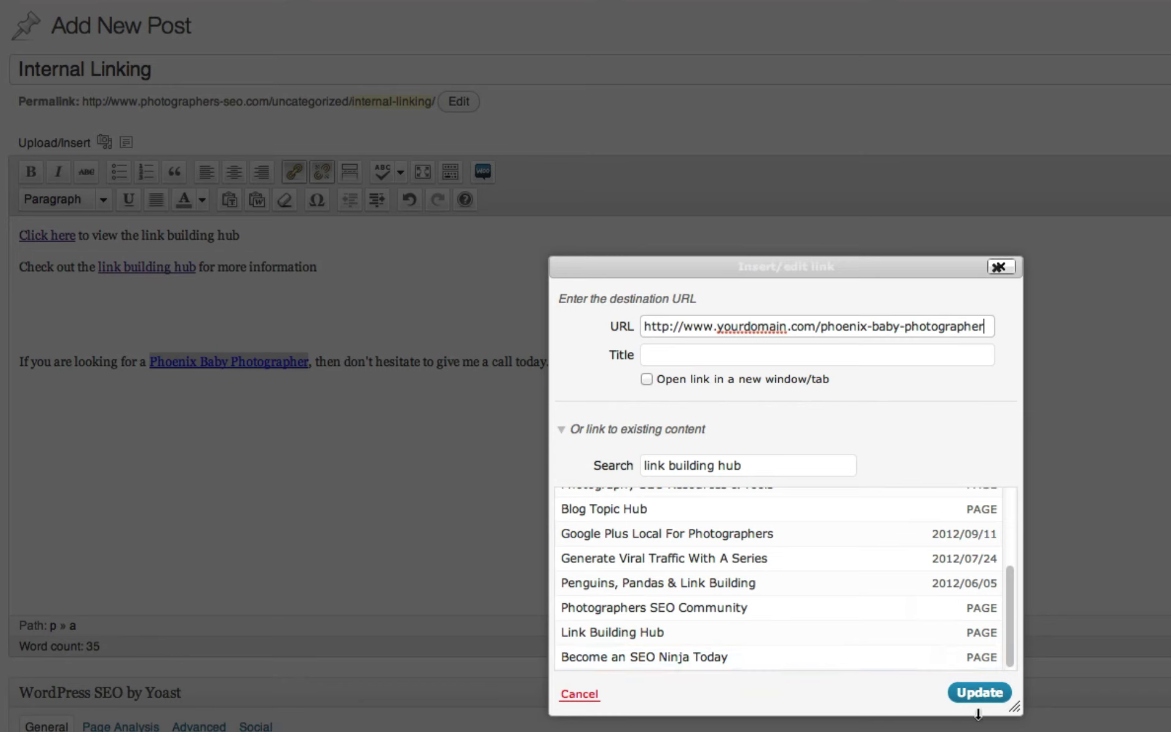
left_click(980, 692)
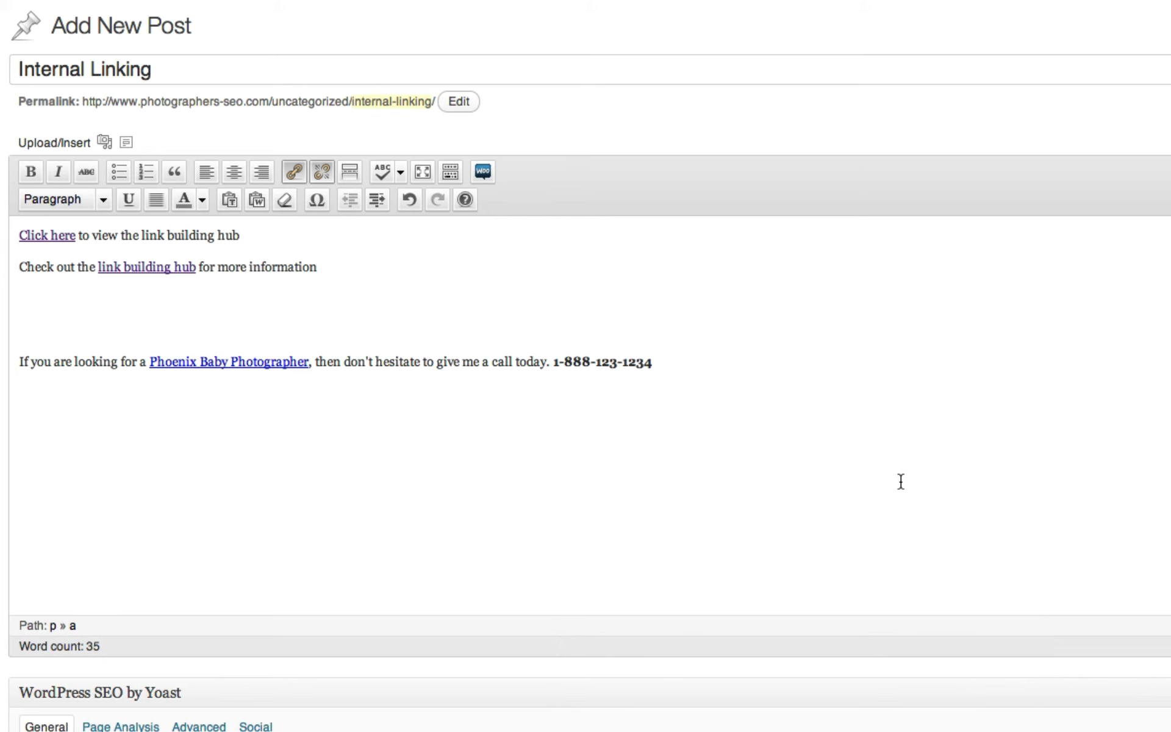